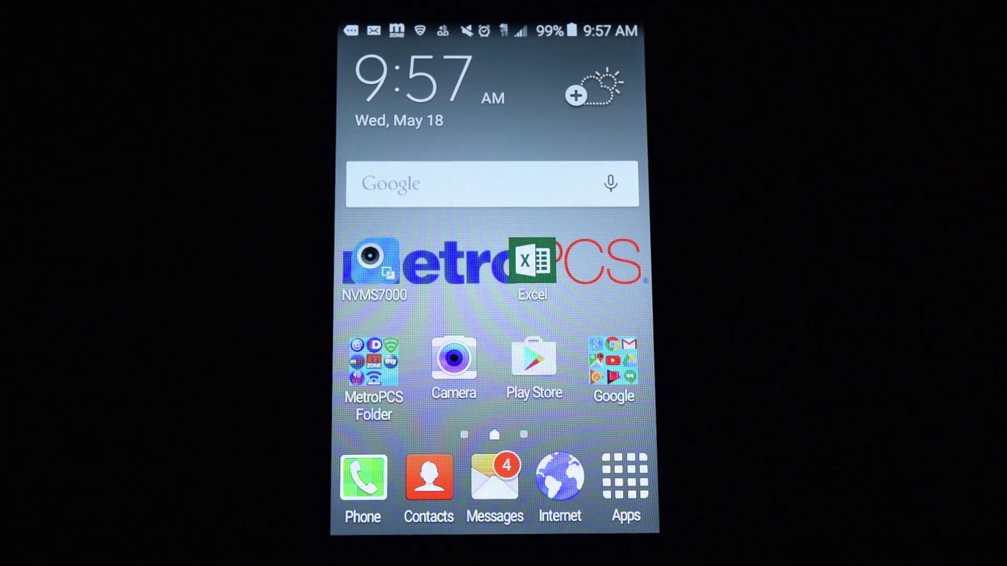
Launch the Google Play Store from the Android home screen.
{"action": "left_click", "coordinate": [533, 363]}
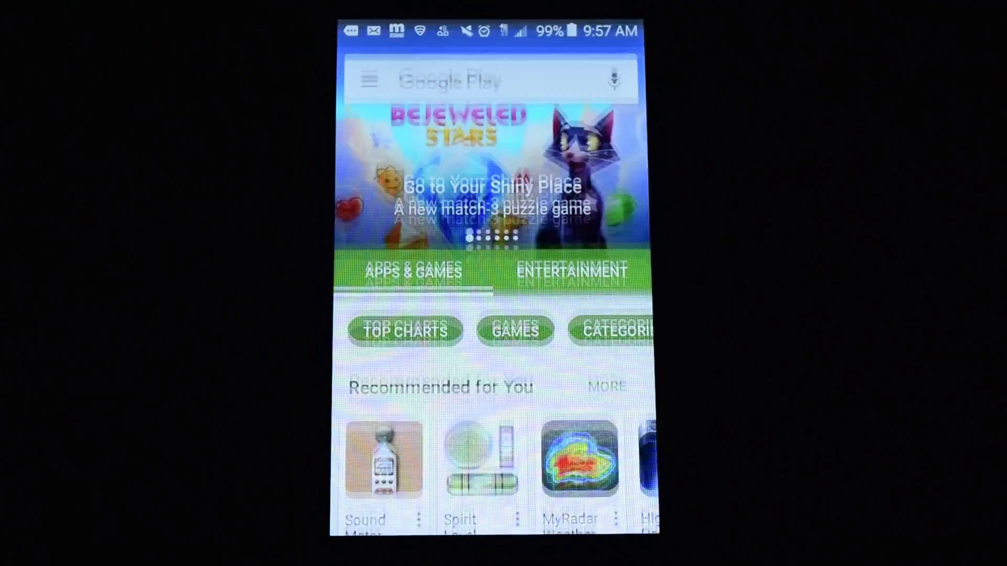
Search 'tech pro ss lite', then install TechproSS Lite, accepting its permissions.
{"action": "left_click", "coordinate": [487, 71]}
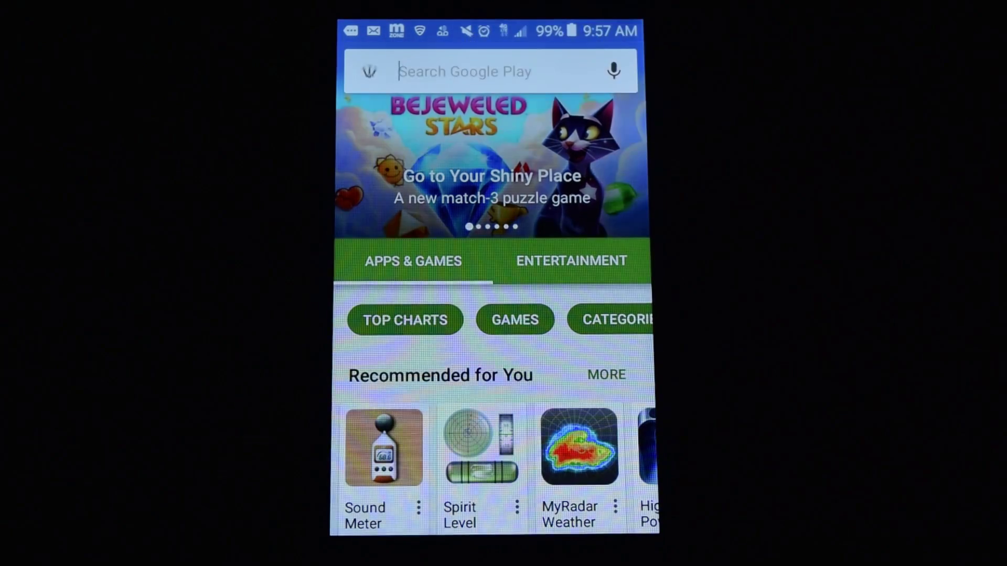
{"action": "left_click", "coordinate": [456, 121]}
{"action": "left_click", "coordinate": [535, 130]}
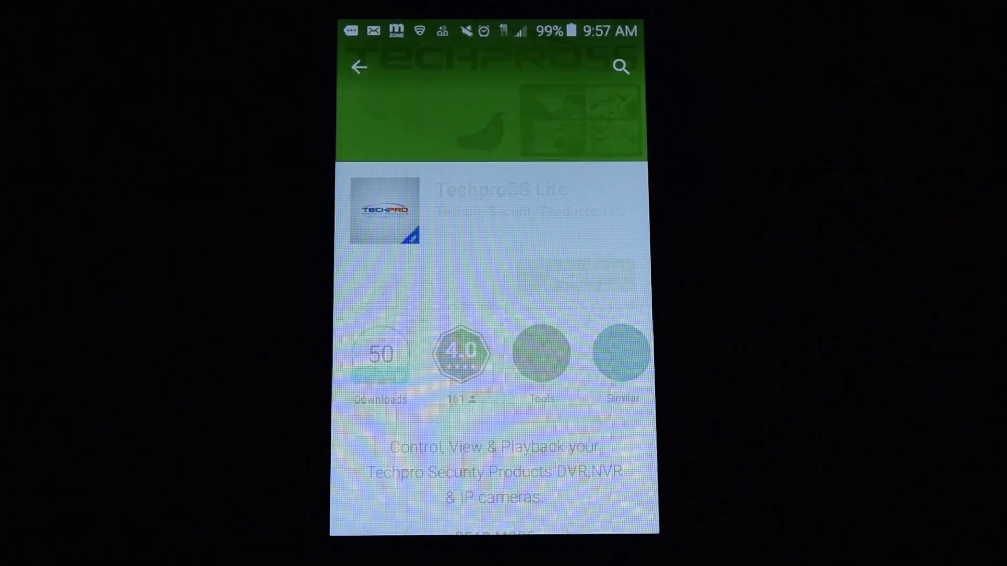
{"action": "left_click", "coordinate": [575, 275]}
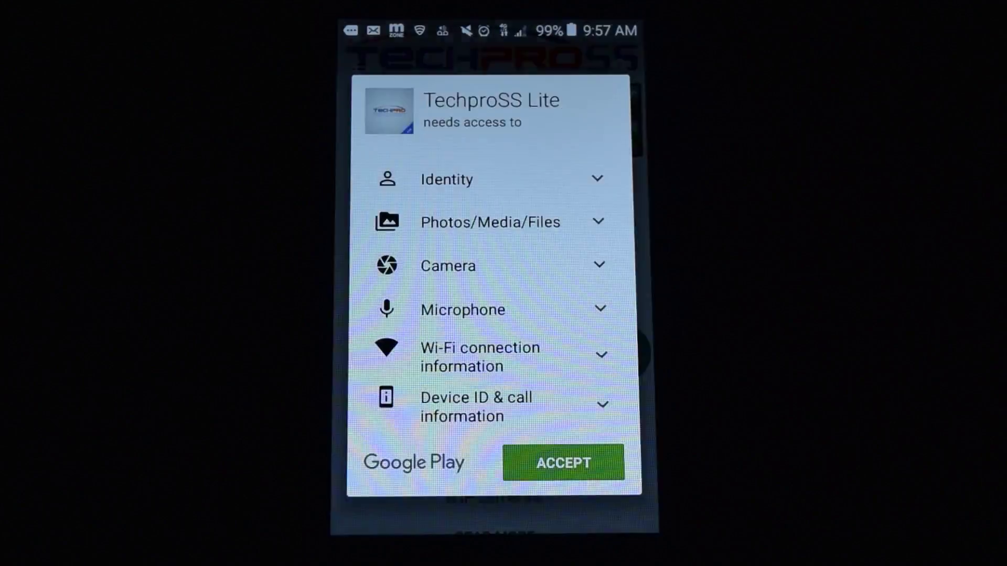
{"action": "left_click", "coordinate": [563, 463]}
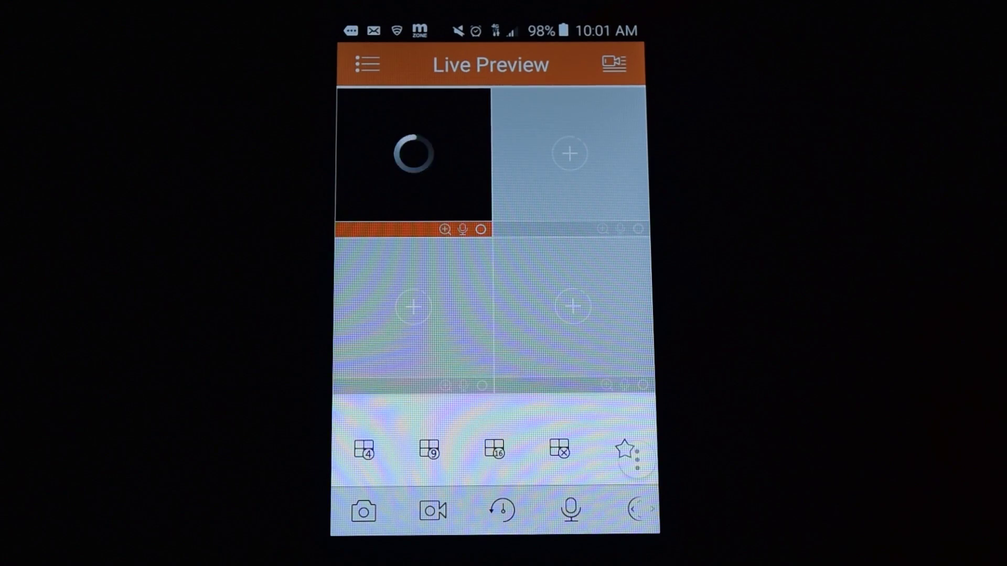
Select all of the away device's channels and start Live Preview(8).
{"action": "left_click", "coordinate": [566, 256]}
{"action": "left_click", "coordinate": [619, 110]}
{"action": "left_click", "coordinate": [551, 110]}
{"action": "left_click", "coordinate": [623, 257]}
{"action": "left_click", "coordinate": [551, 498]}
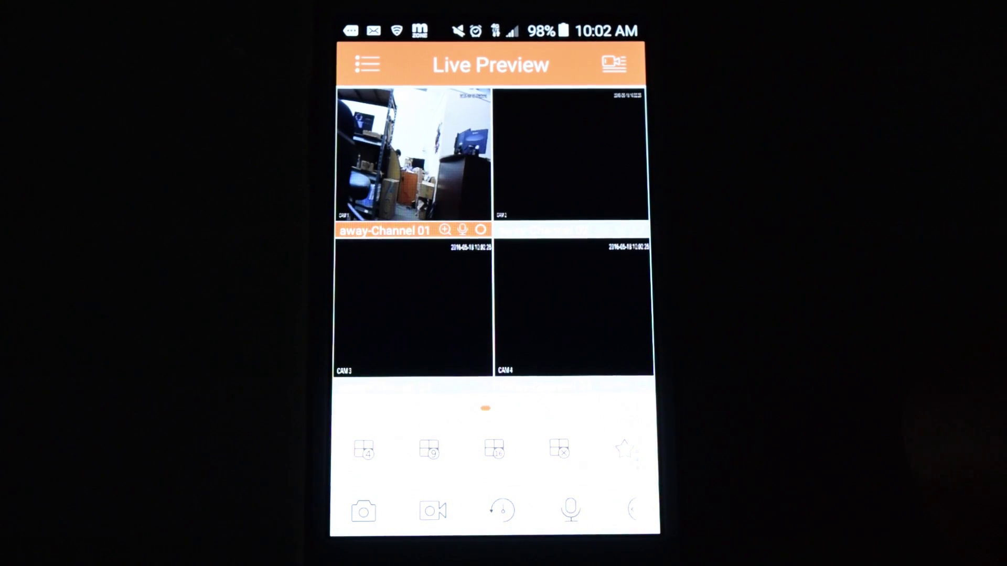